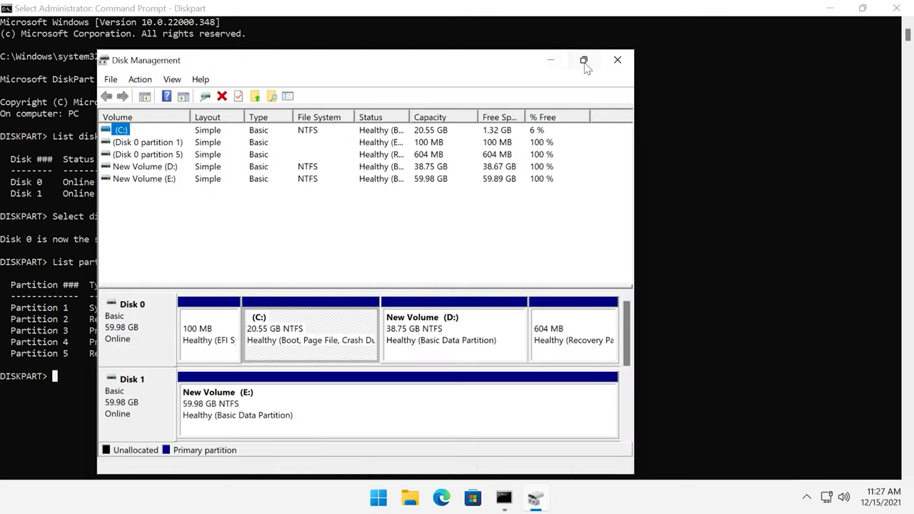
# Examine the D: volume on Disk 0 in the maximized Disk Management window and close that window.
pyautogui.click(583, 60)
pyautogui.click(507, 280)
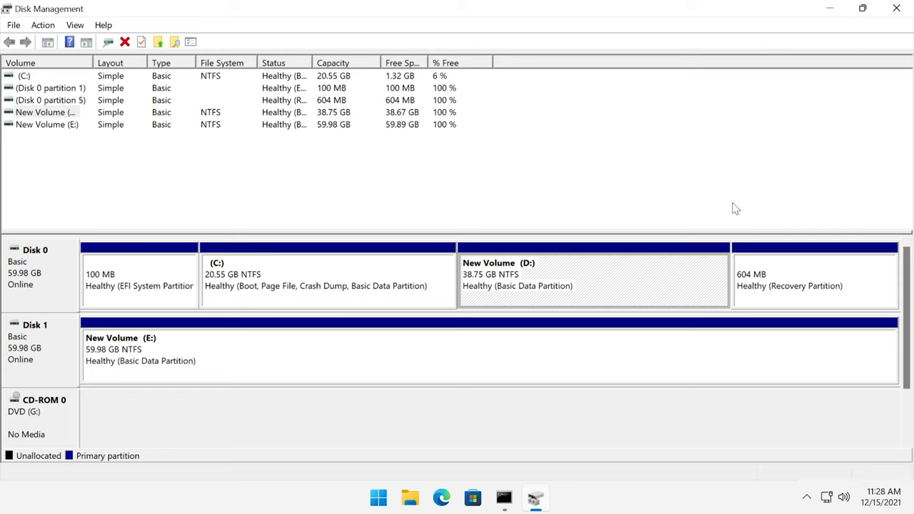
pyautogui.click(896, 7)
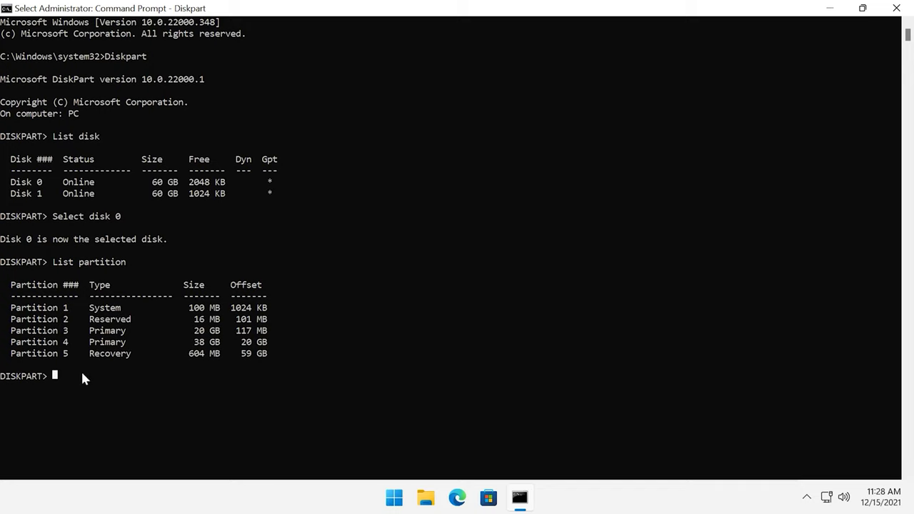
# Select partition 4 of disk 0 in DiskPart and delete it with Delete partition.
pyautogui.moveTo(10, 348); pyautogui.dragTo(218, 346)
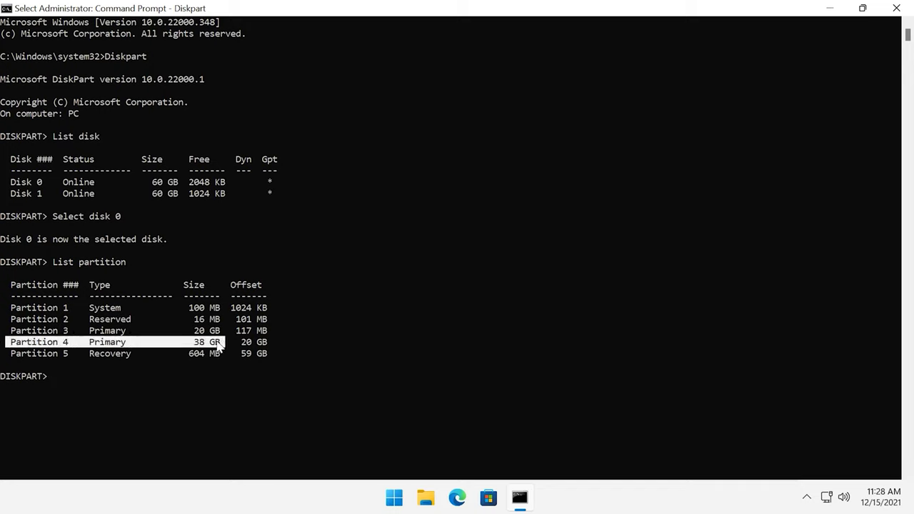
pyautogui.click(54, 374)
pyautogui.write('Select pa')
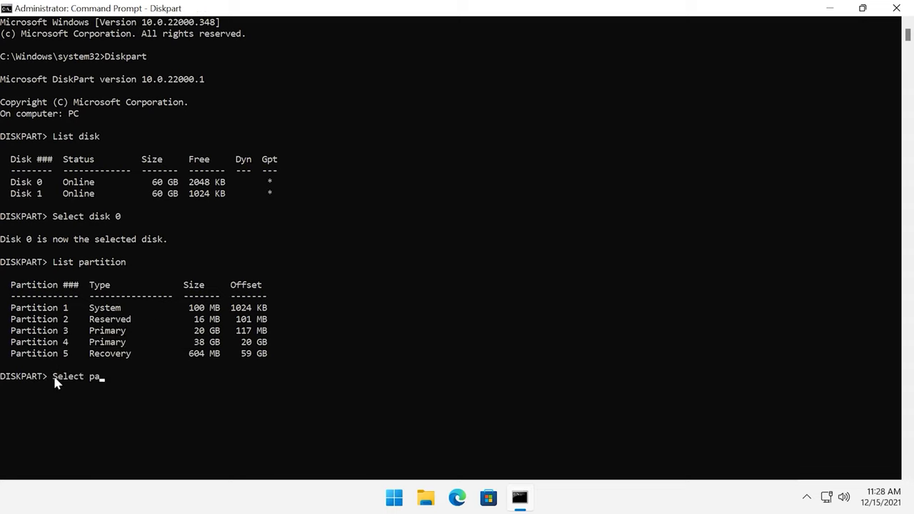
pyautogui.write('rtition 4')
pyautogui.press('Return')
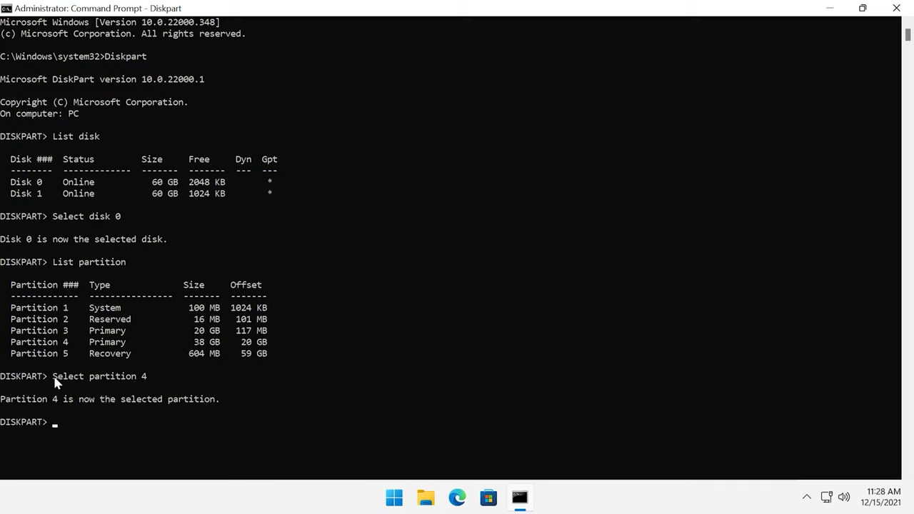
pyautogui.write('Delete partition')
pyautogui.press('Return')
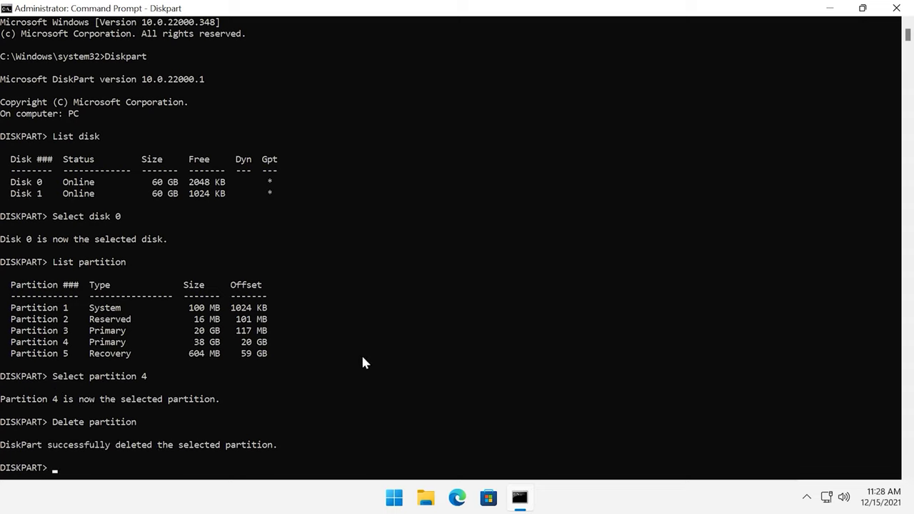
# Open Disk Management in a maximized window and select the unallocated space next to C: on Disk 0.
pyautogui.rightClick(393, 497)
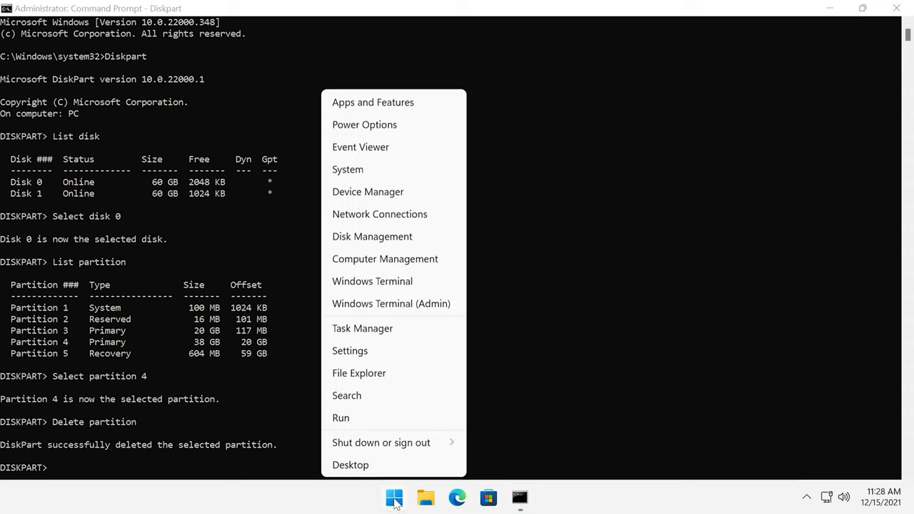
pyautogui.click(371, 235)
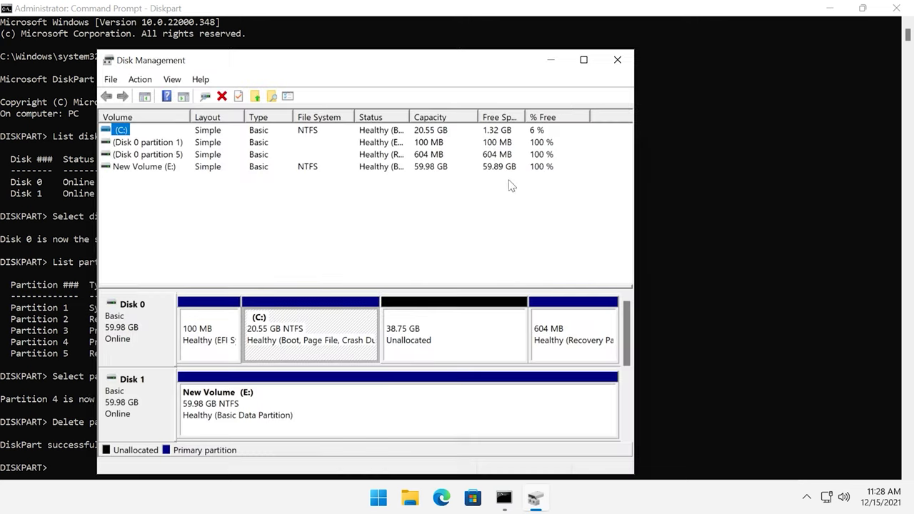
pyautogui.click(583, 60)
pyautogui.click(520, 282)
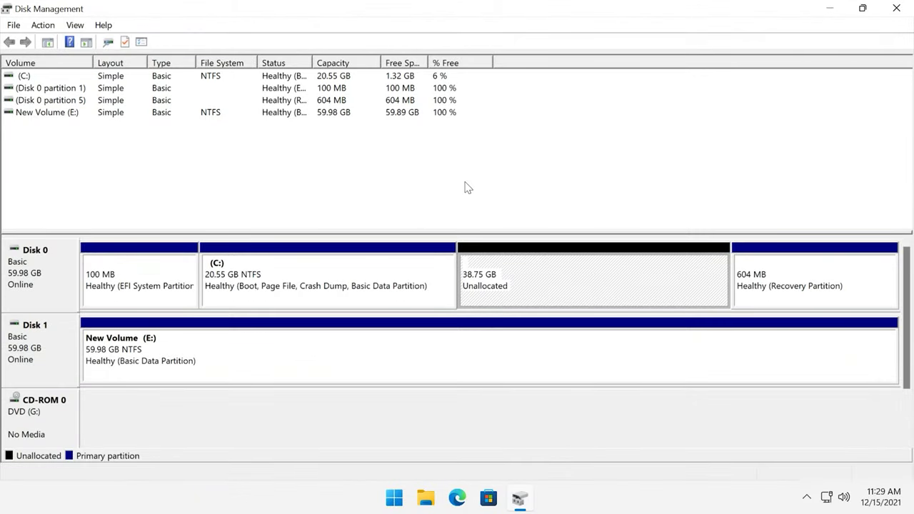
# Extend the C: volume on Disk 0 by 7000 MB using the adjacent unallocated space.
pyautogui.click(262, 286)
pyautogui.rightClick(261, 280)
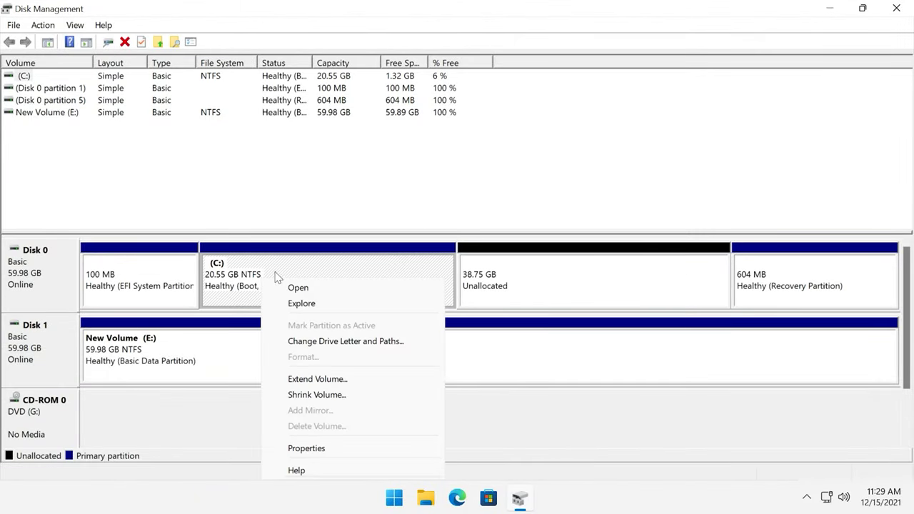
pyautogui.click(308, 379)
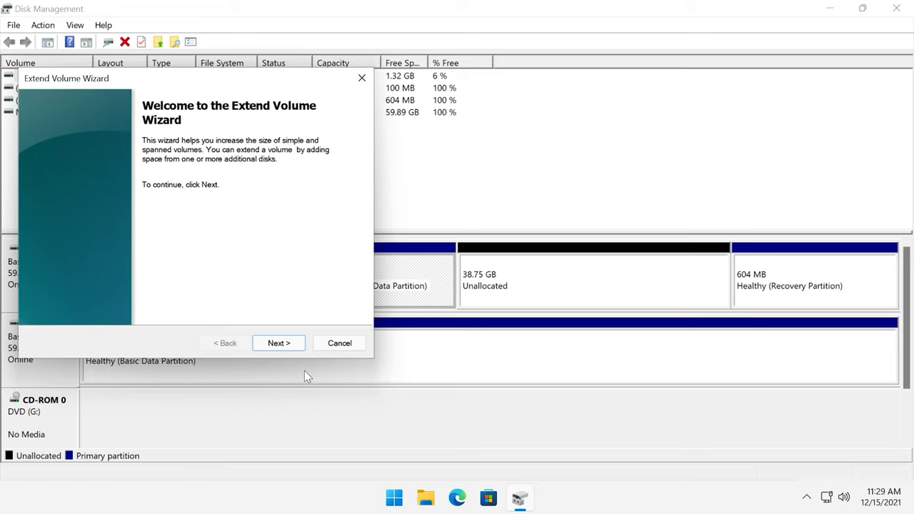
pyautogui.click(282, 345)
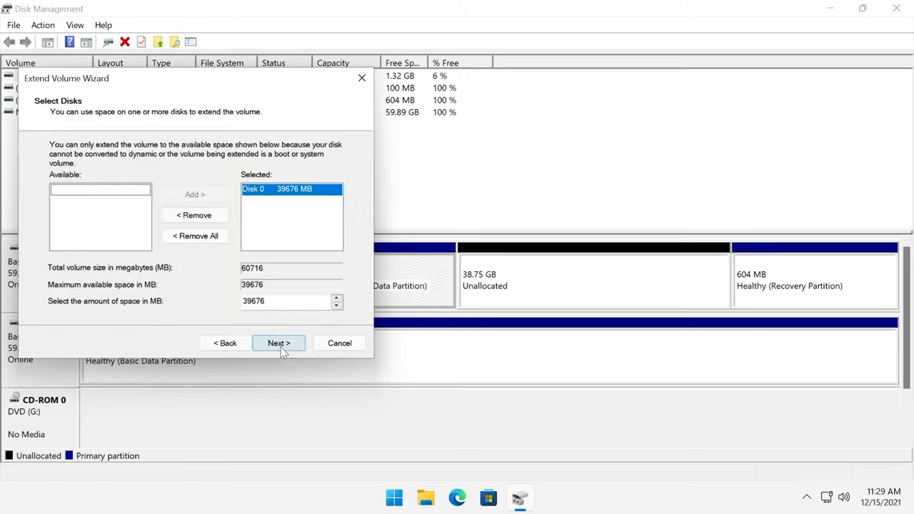
pyautogui.doubleClick(288, 304)
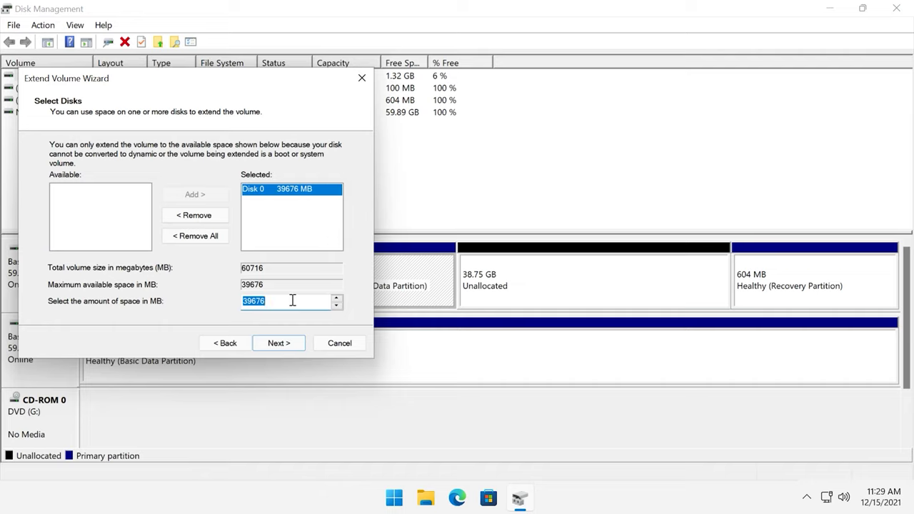
pyautogui.write('7000')
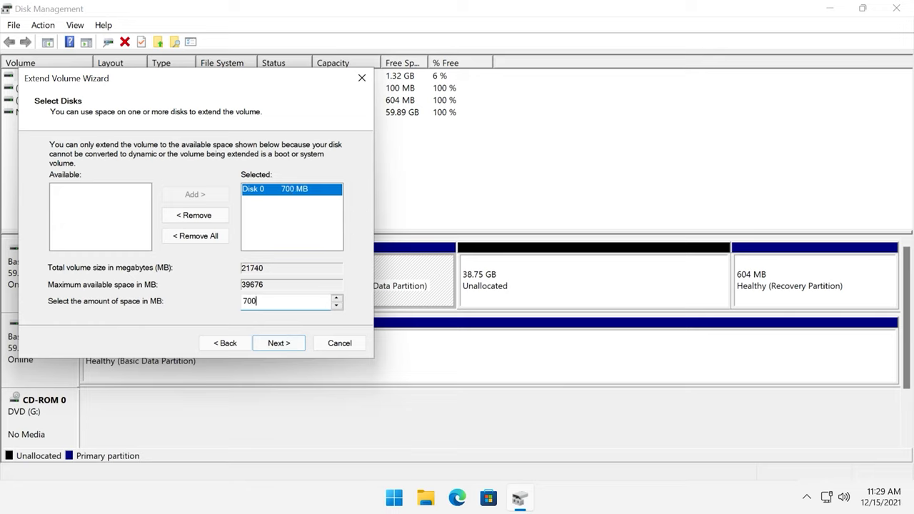
pyautogui.click(279, 346)
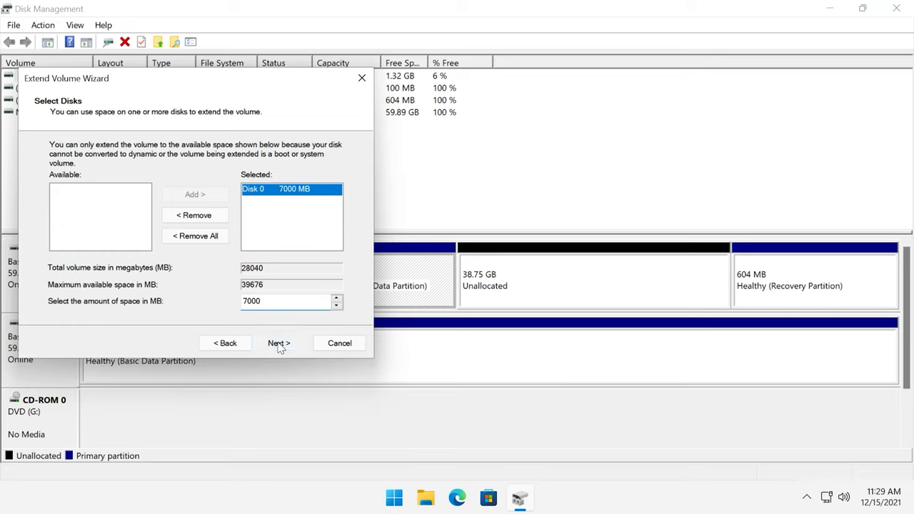
pyautogui.click(278, 344)
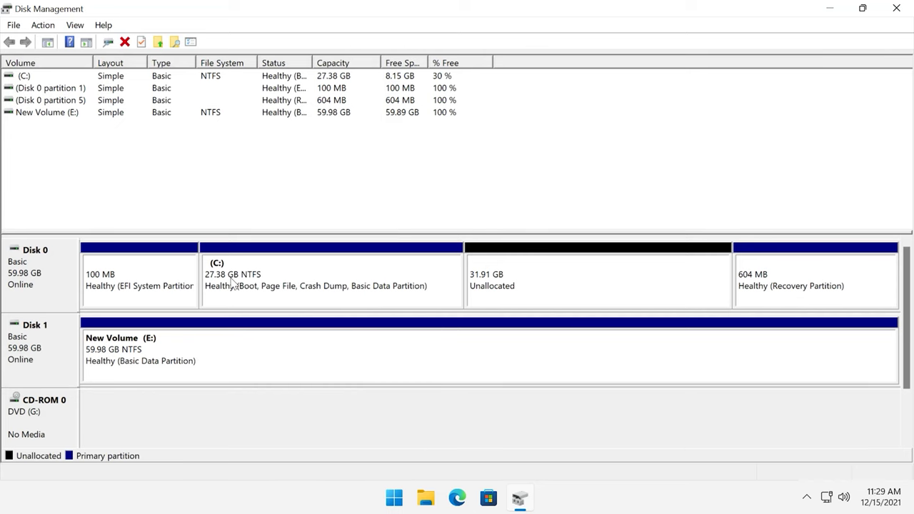
# Create a 32676 MB simple volume in Disk 0's unallocated space with drive letter D, quick-formatted as NTFS and labelled New Volume.
pyautogui.rightClick(493, 287)
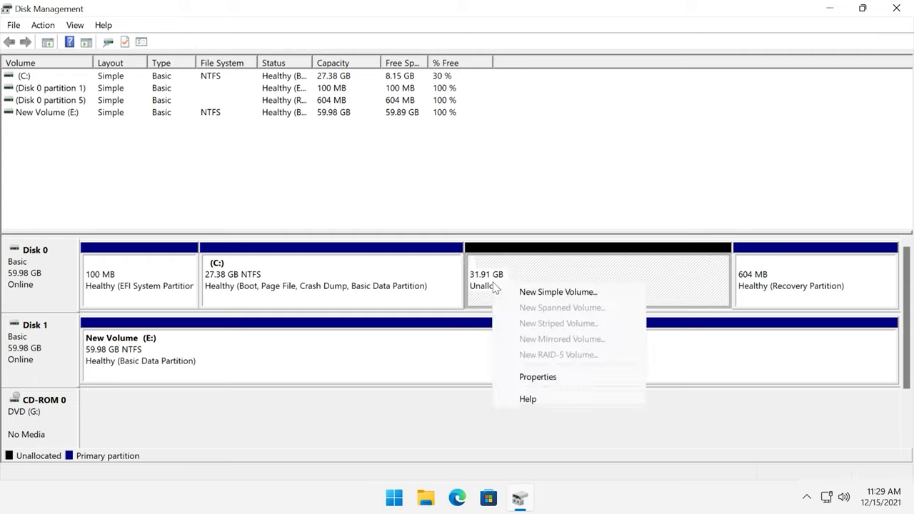
pyautogui.click(557, 294)
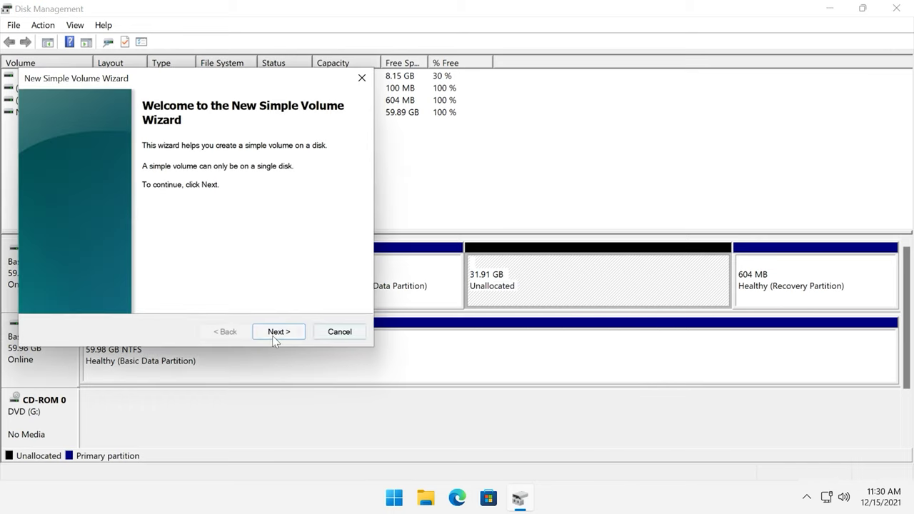
pyautogui.click(278, 332)
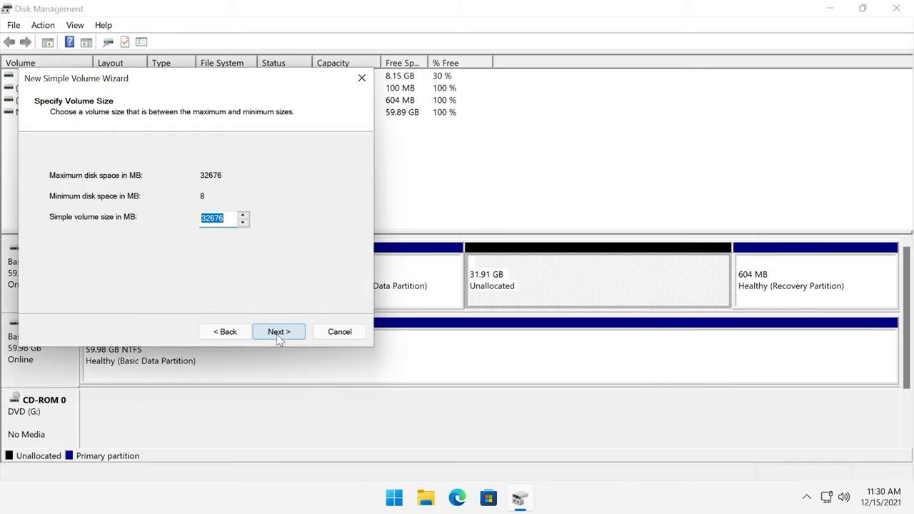
pyautogui.click(277, 334)
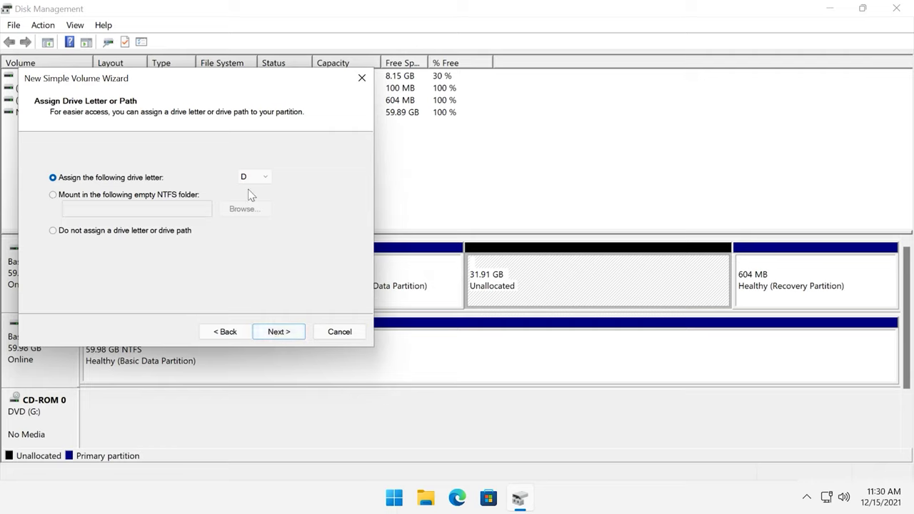
pyautogui.click(279, 334)
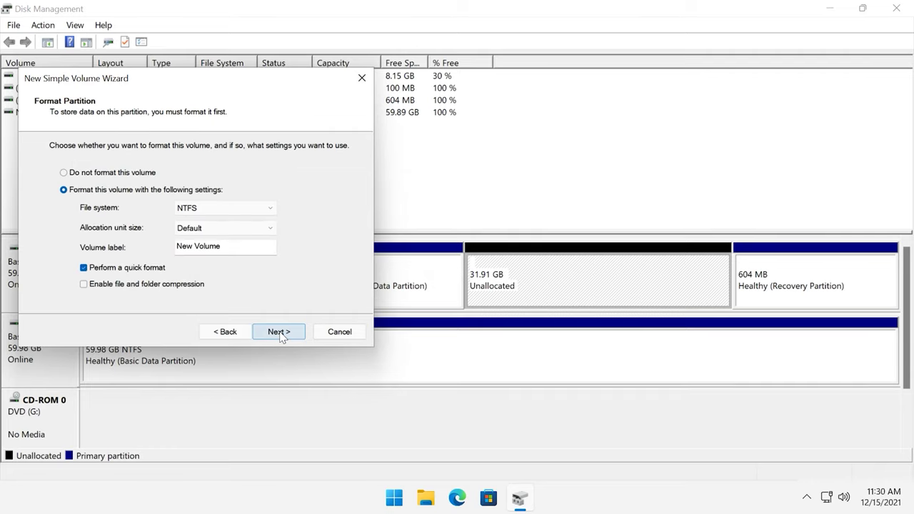
pyautogui.click(221, 208)
pyautogui.click(208, 230)
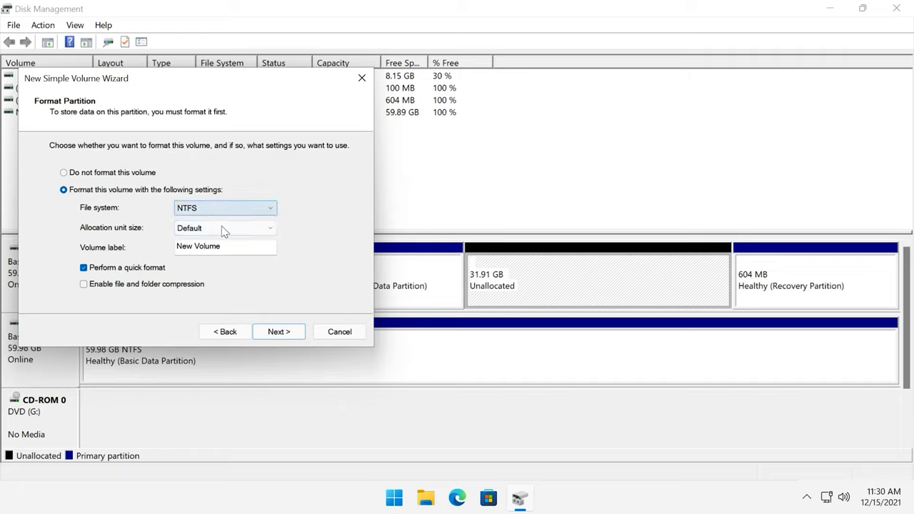
pyautogui.click(289, 331)
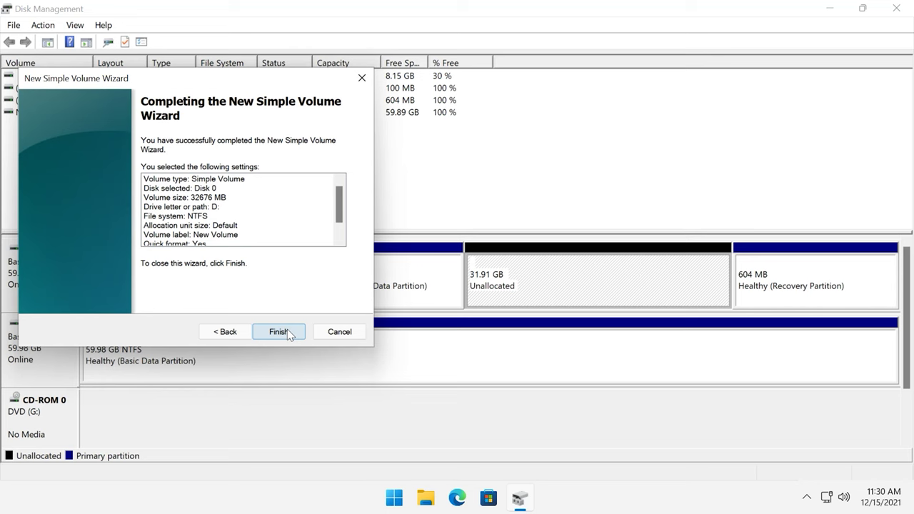
pyautogui.click(287, 329)
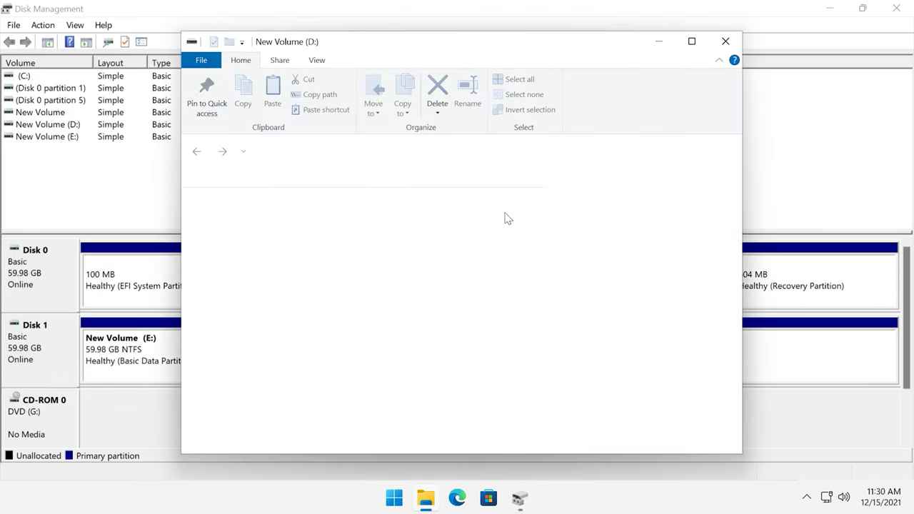
# Close the new D: volume's File Explorer window and examine the D: and C: volumes in Disk Management.
pyautogui.click(726, 43)
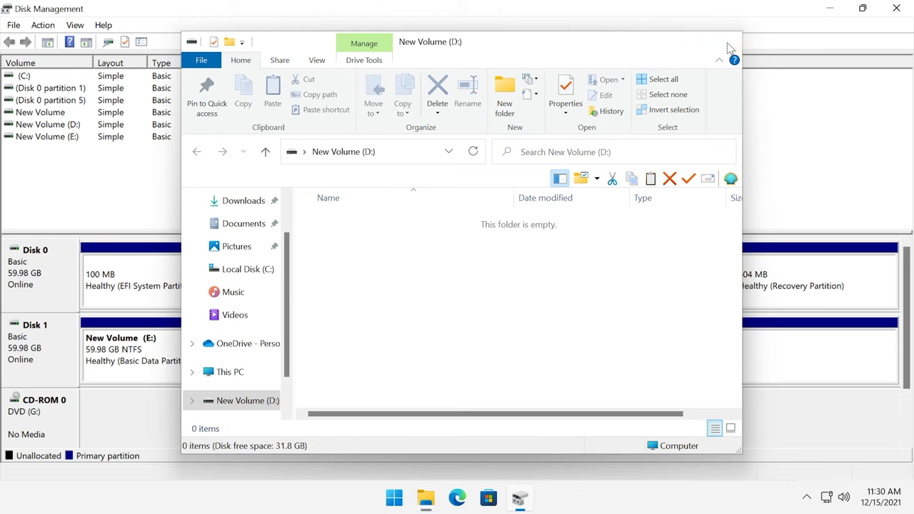
pyautogui.click(522, 280)
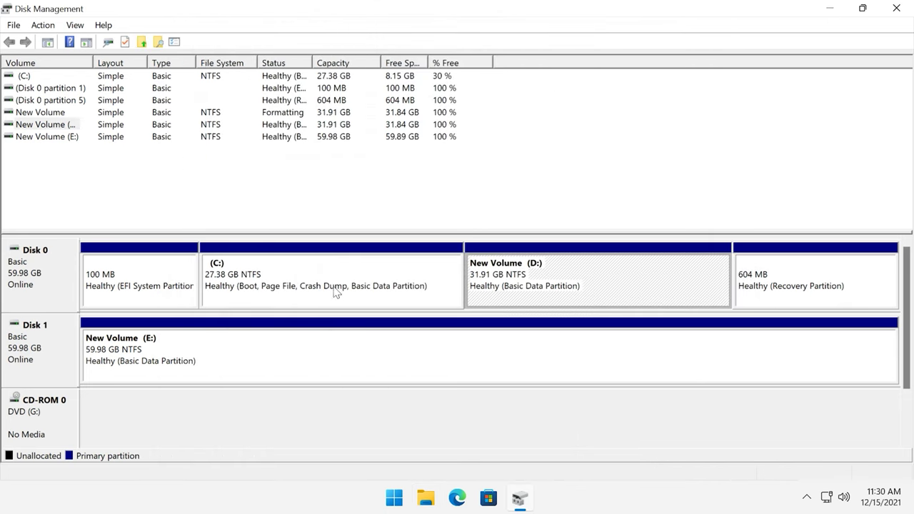
pyautogui.click(247, 282)
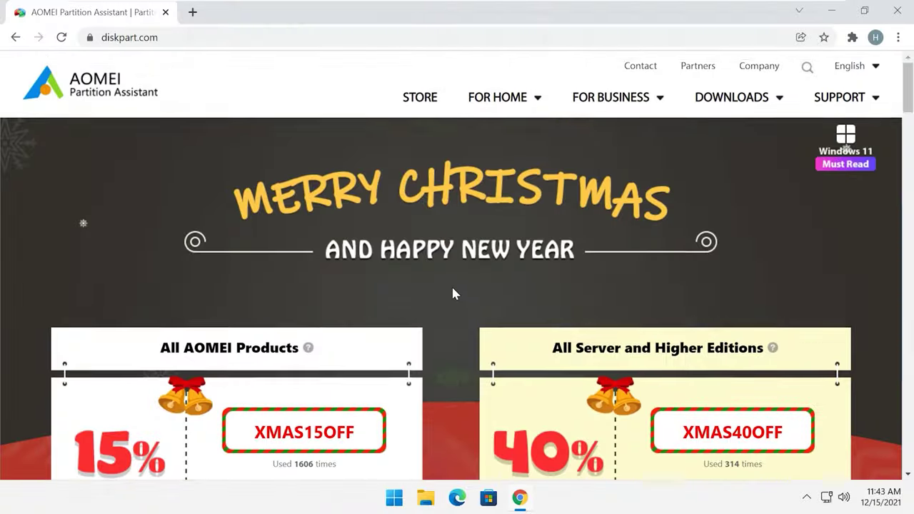
# Look through the AOMEI Partition Assistant website down to the Standard edition's feature description.
pyautogui.scroll(-4, 453, 292)
pyautogui.scroll(-6, 452, 292)
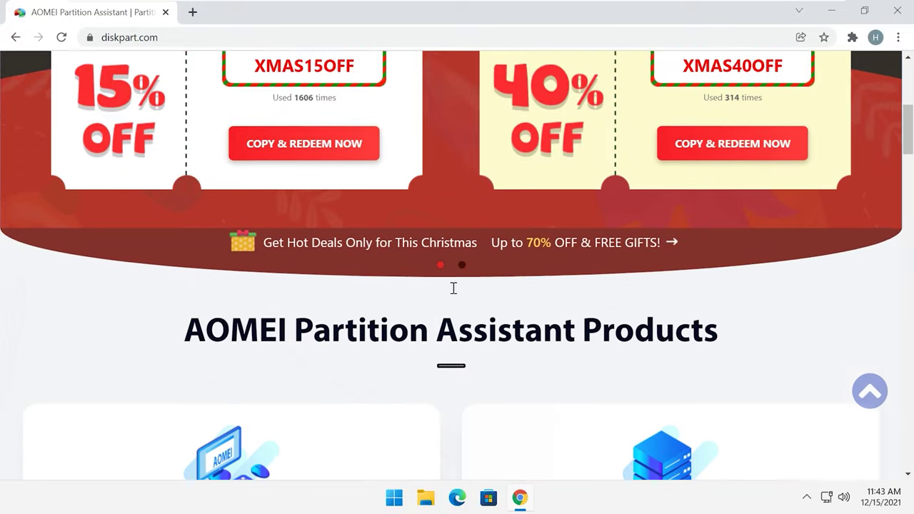
pyautogui.scroll(-10, 453, 293)
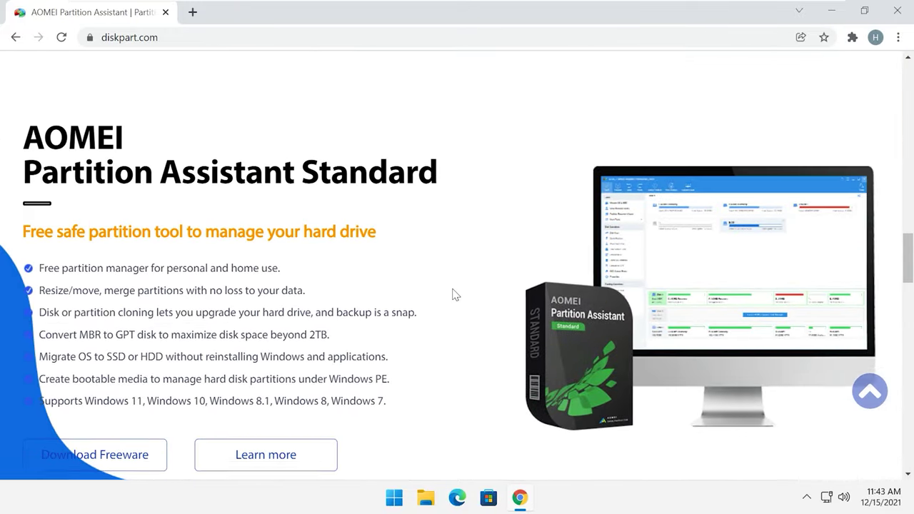
pyautogui.scroll(6, 452, 293)
pyautogui.scroll(-8, 453, 293)
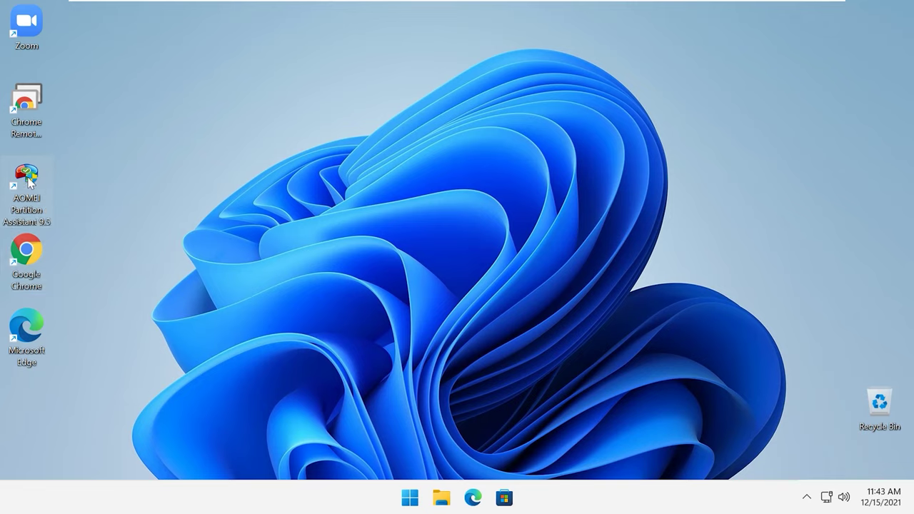
# Launch AOMEI Partition Assistant from the desktop and select the C: partition on Disk 0.
pyautogui.doubleClick(30, 181)
pyautogui.click(376, 363)
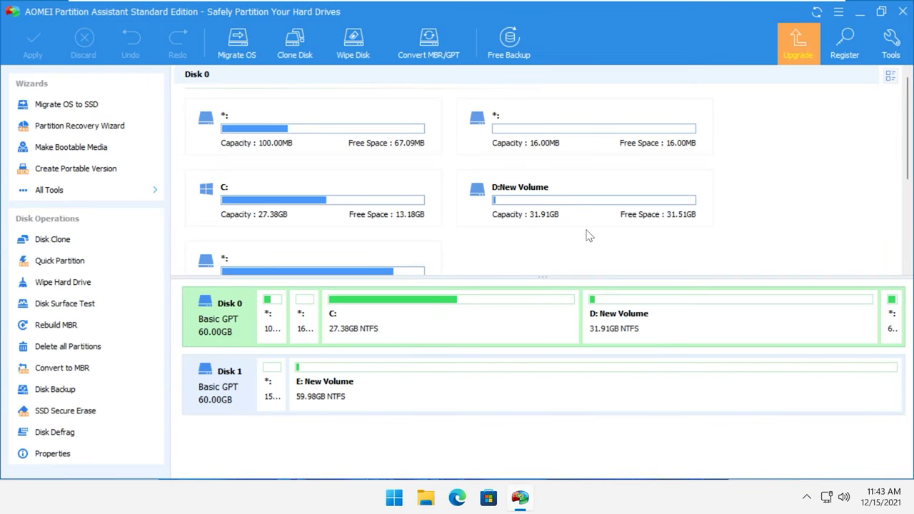
pyautogui.click(483, 322)
# Shrink the D: New Volume partition on Disk 0 to 16.90 GB, leaving the freed space after it.
pyautogui.click(640, 322)
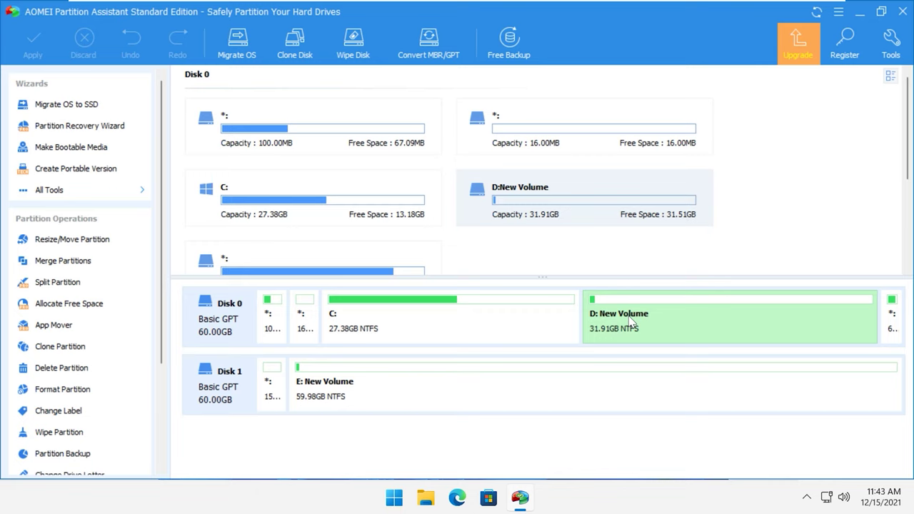
pyautogui.rightClick(646, 314)
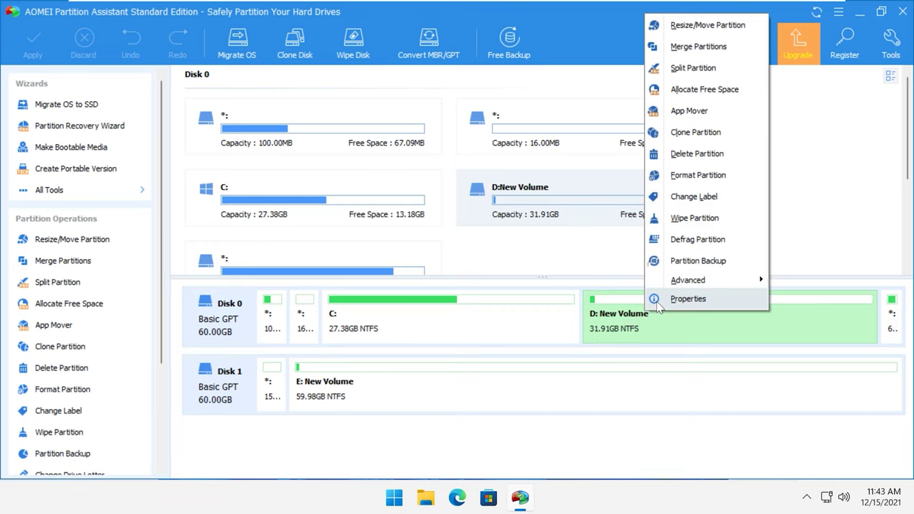
pyautogui.click(711, 30)
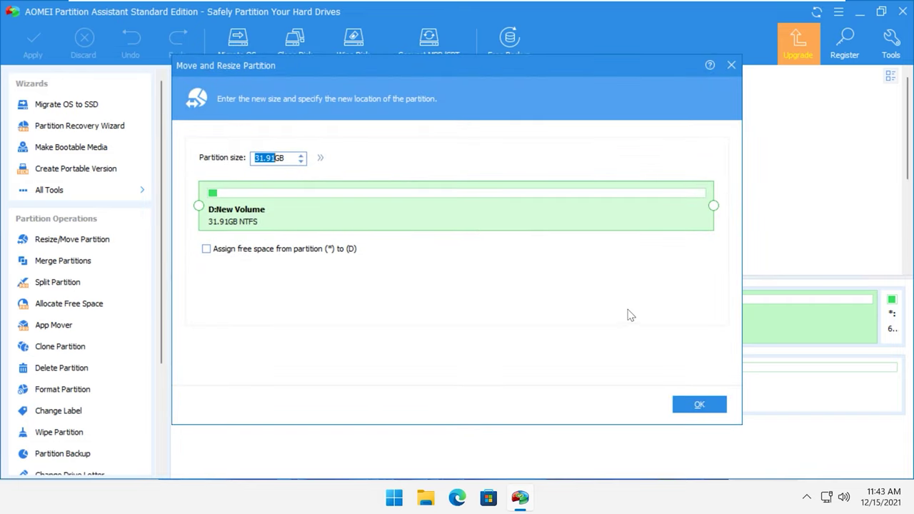
pyautogui.moveTo(714, 206); pyautogui.dragTo(484, 214)
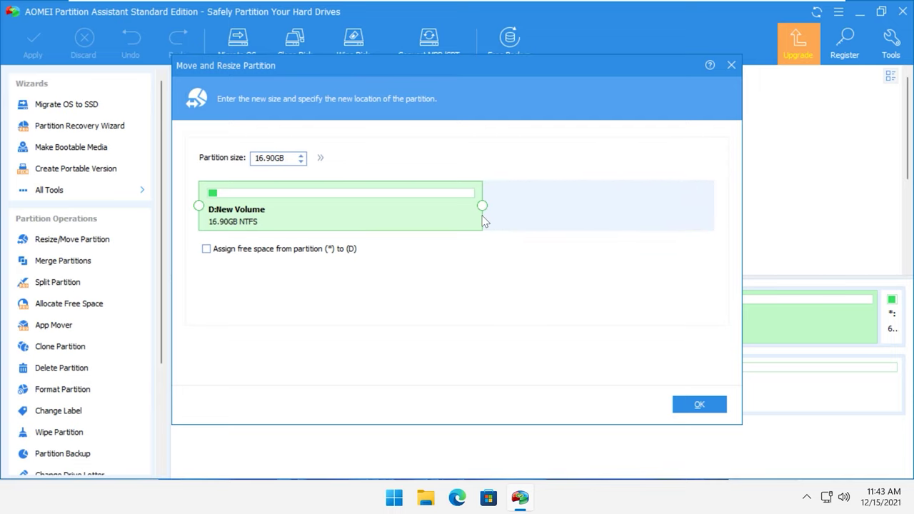
pyautogui.click(683, 406)
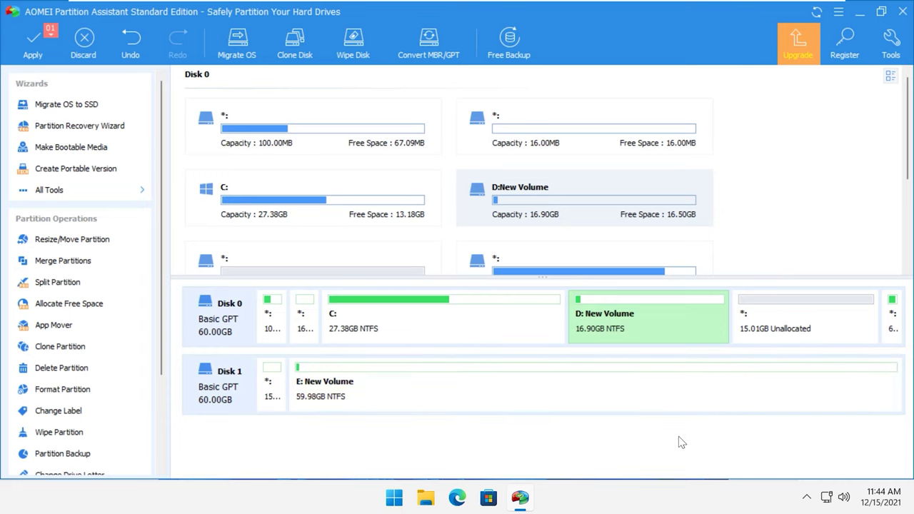
# Merge the unallocated space on Disk 0 into the C: partition as the target.
pyautogui.click(760, 324)
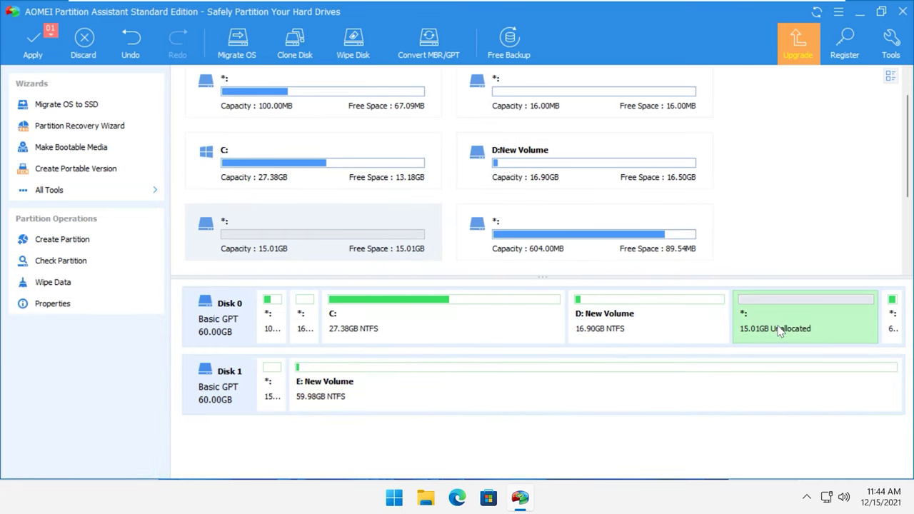
pyautogui.rightClick(780, 331)
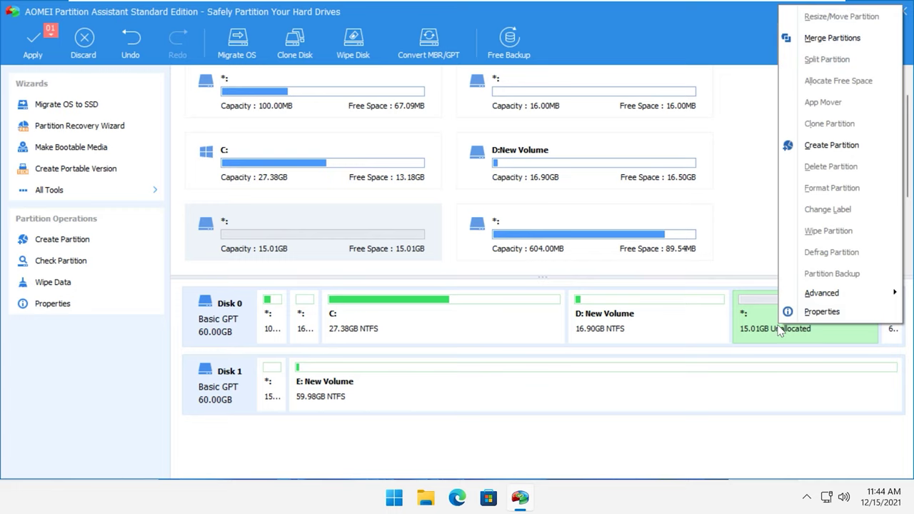
pyautogui.click(828, 40)
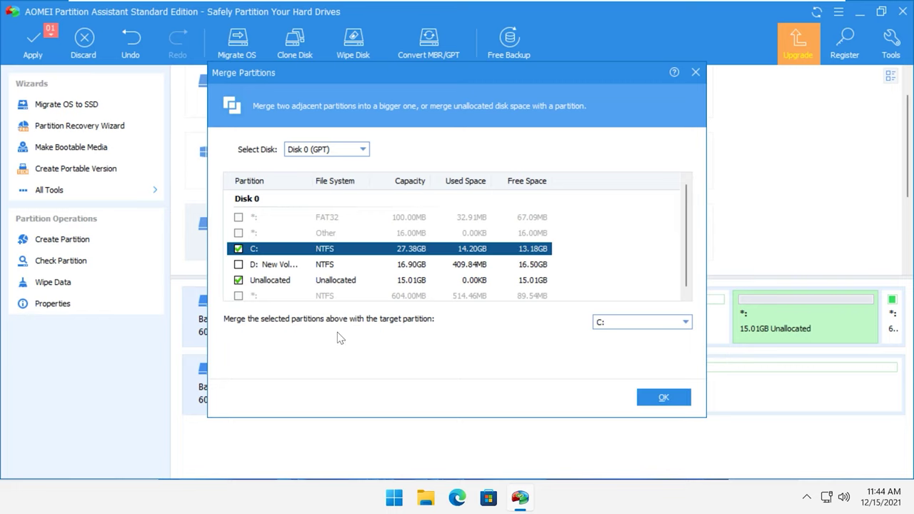
pyautogui.click(656, 400)
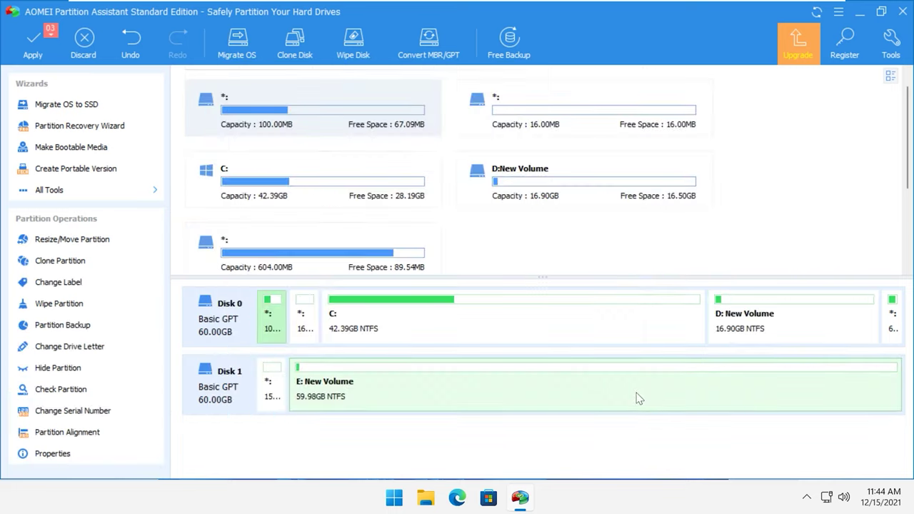
# Apply the pending partition operations with partition checking before execution, and restart the computer once they finish.
pyautogui.click(30, 41)
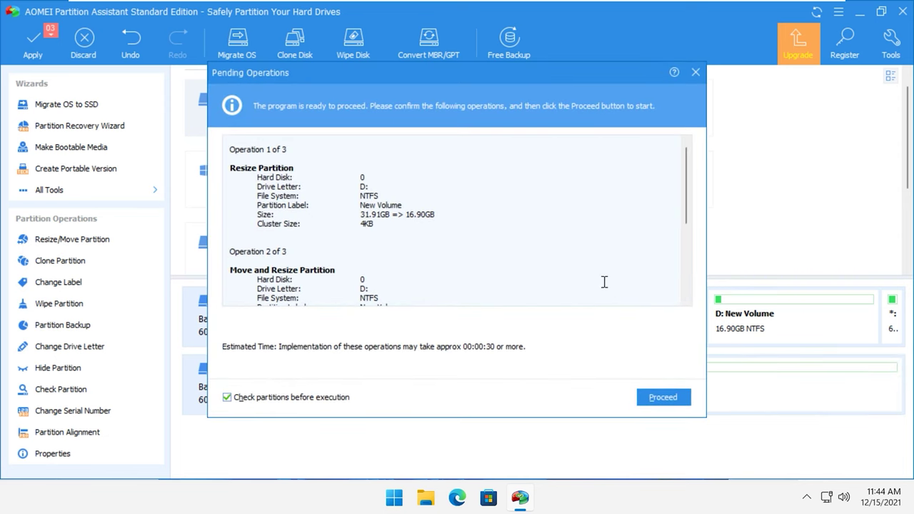
pyautogui.click(653, 397)
pyautogui.click(630, 349)
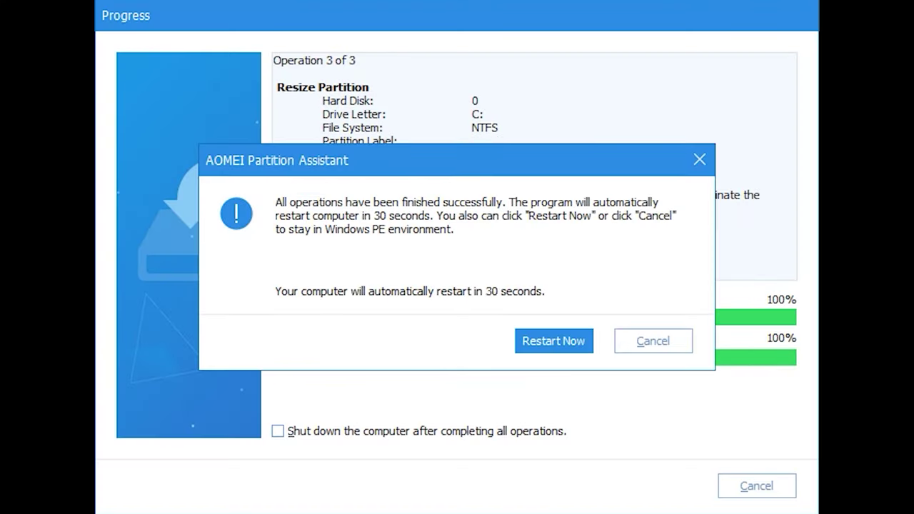
pyautogui.click(563, 344)
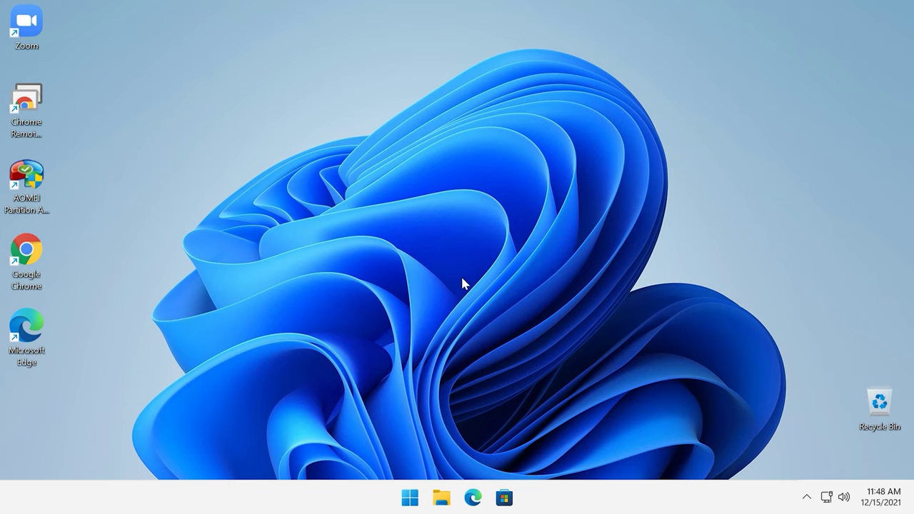
# Examine the C: and D: volume sizes in Disk Management, and check the files on D: in File Explorer.
pyautogui.rightClick(413, 498)
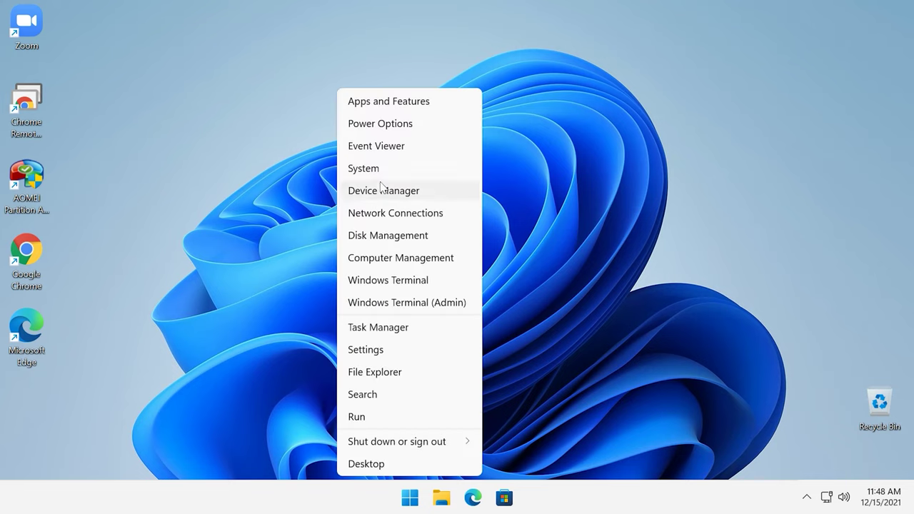
pyautogui.click(399, 241)
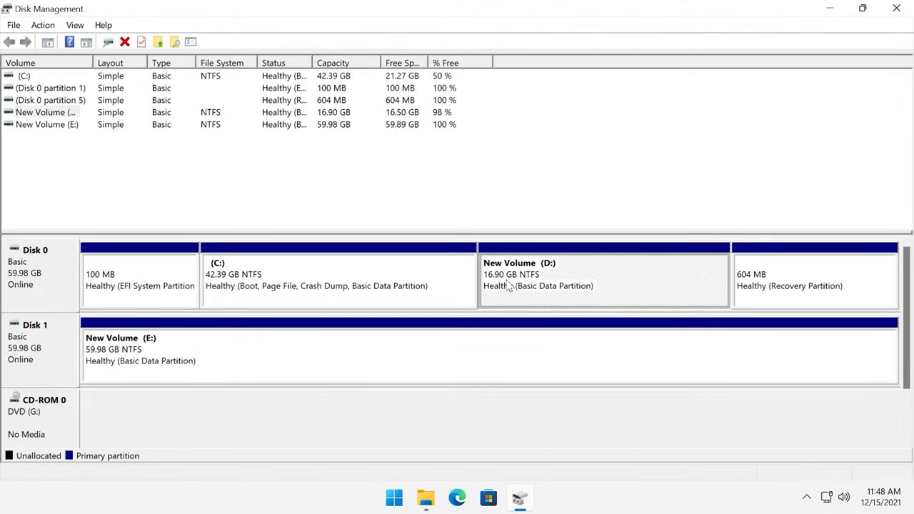
pyautogui.click(426, 499)
pyautogui.click(689, 40)
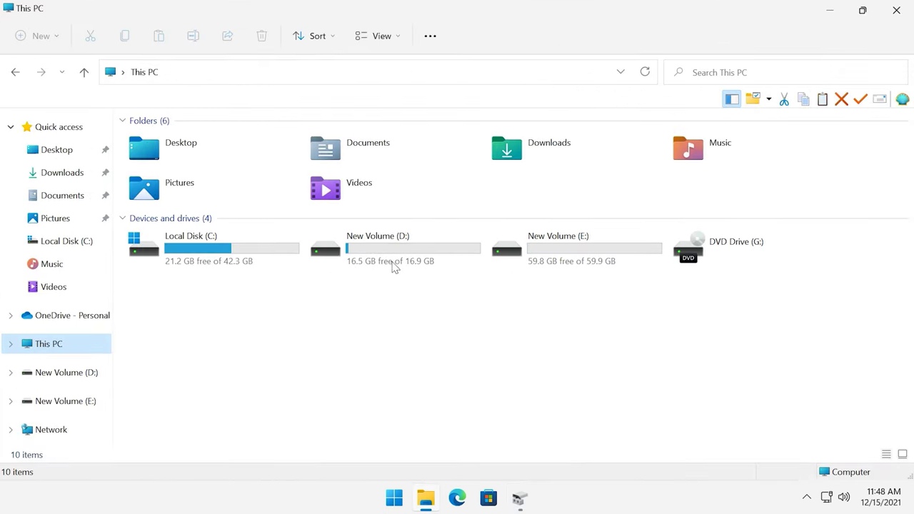
pyautogui.doubleClick(408, 247)
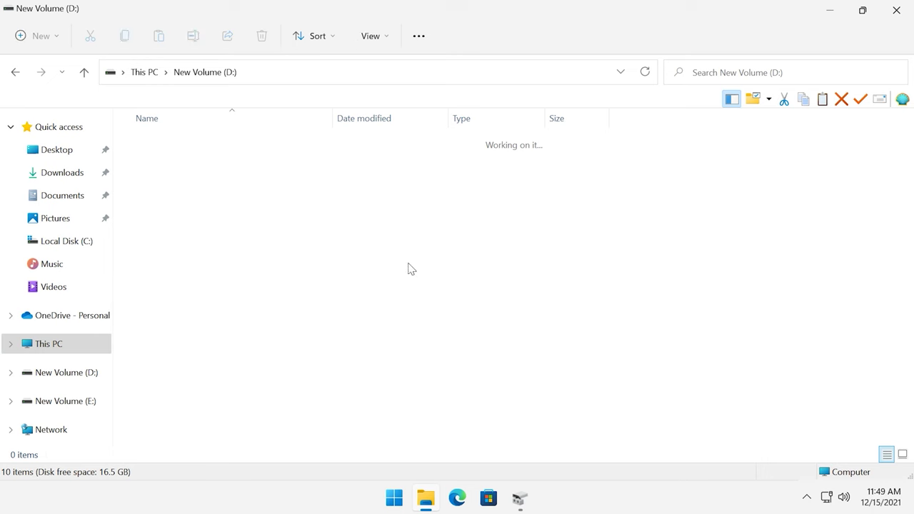
pyautogui.click(643, 161)
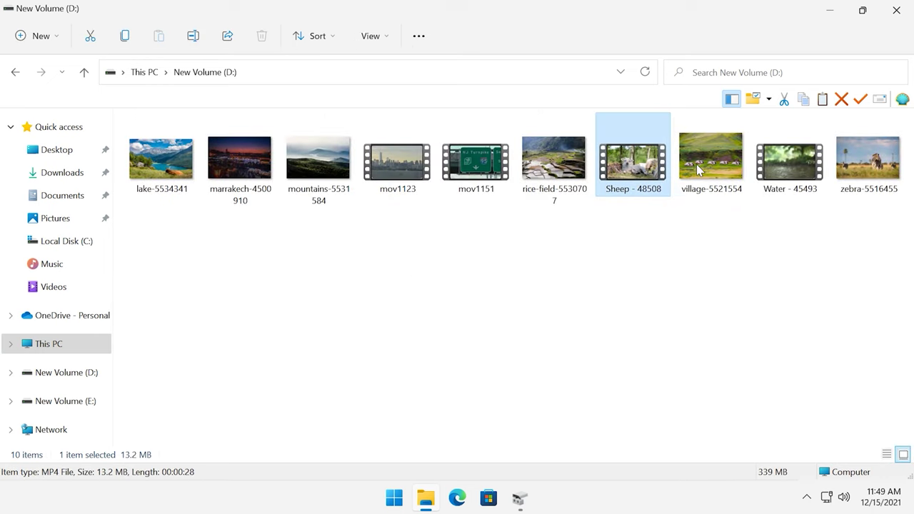
pyautogui.click(703, 165)
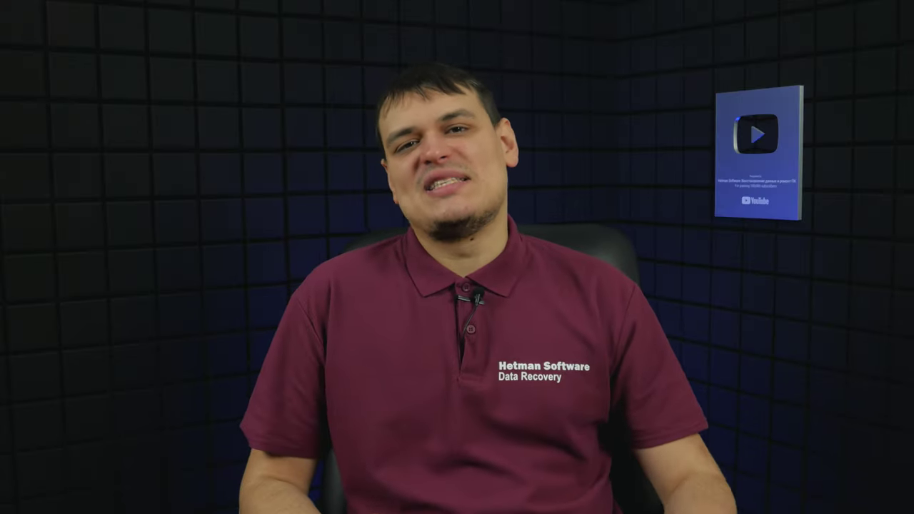